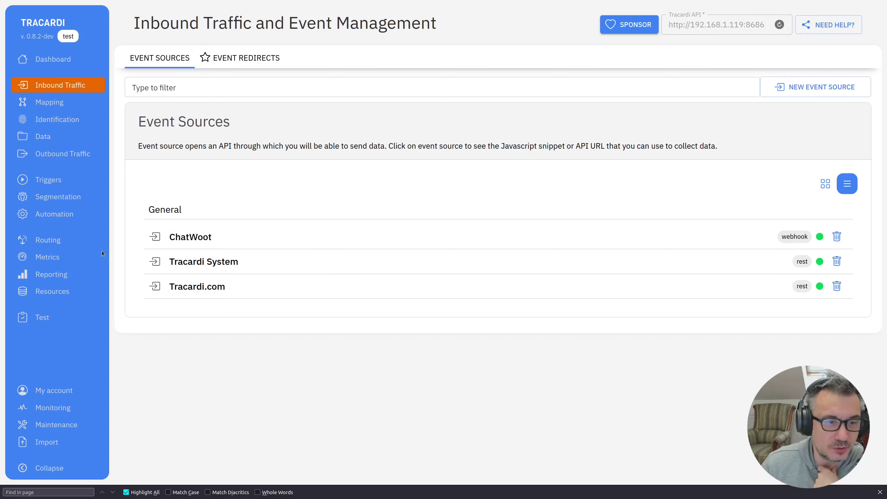
Step: Open the collected events data and review the loyalty, identifier and job details in the profile of the newest event
click(36, 136)
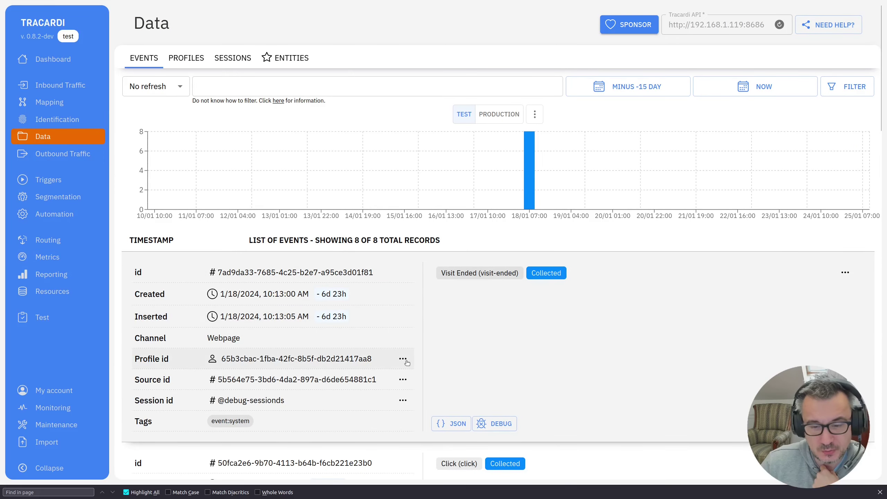
click(403, 359)
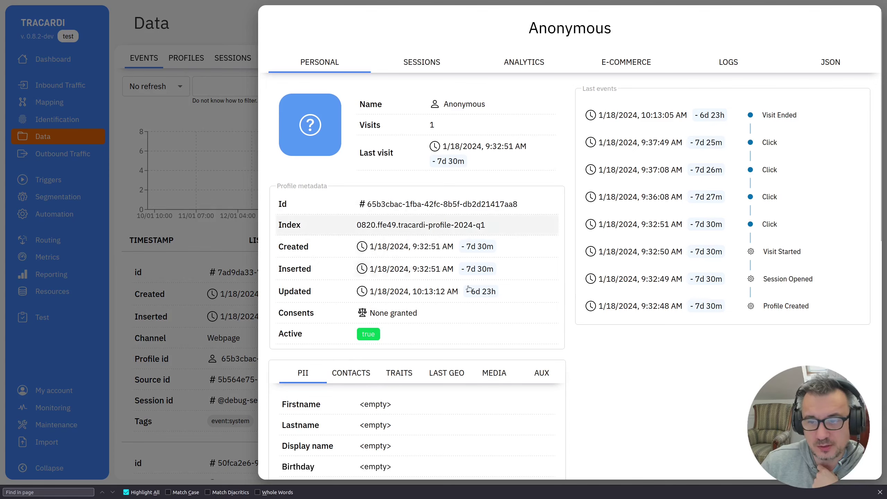
scroll(435, 307, down, 10)
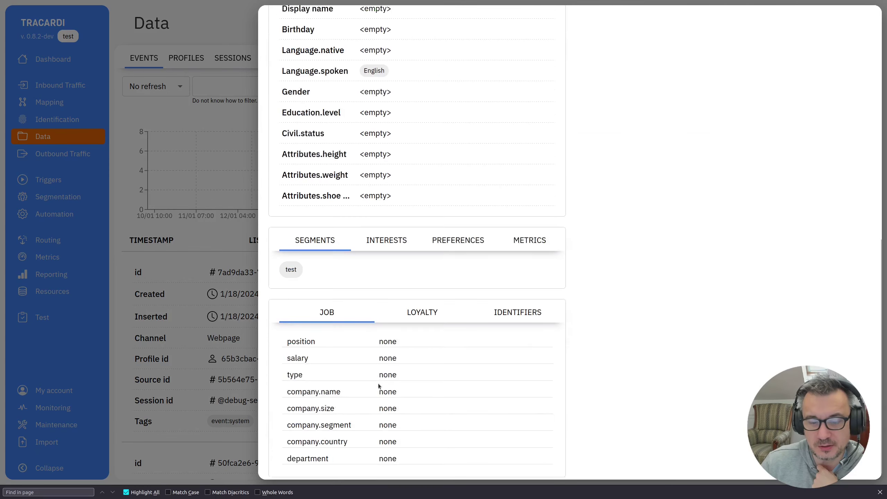
click(406, 307)
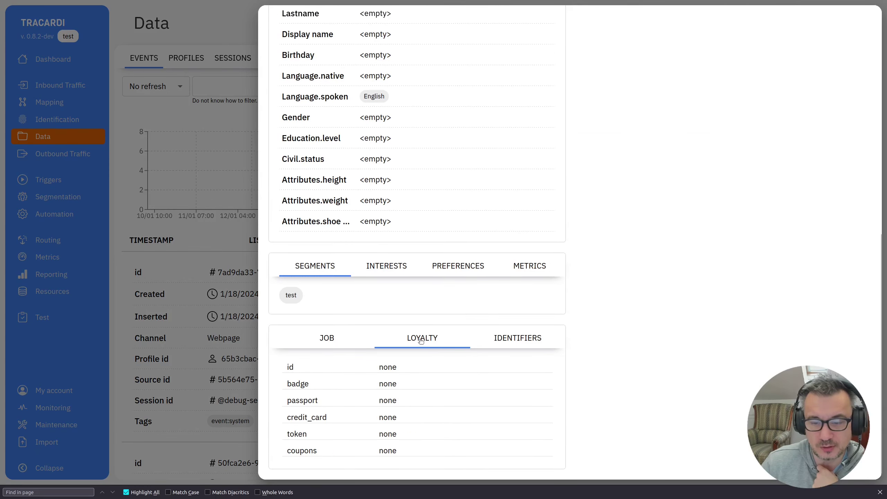
click(518, 344)
click(421, 339)
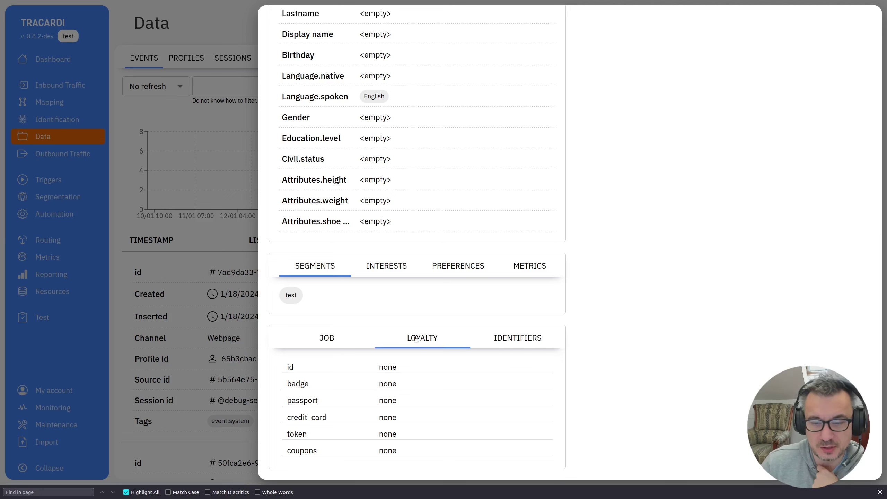
click(348, 345)
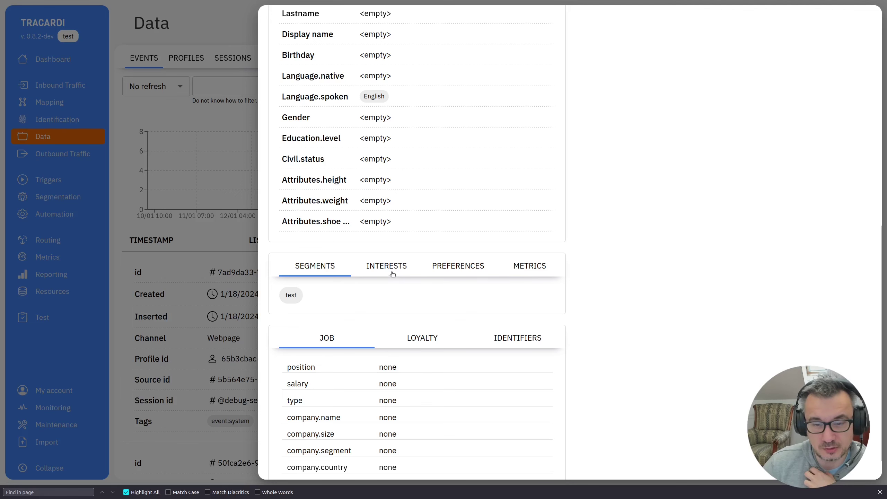
scroll(392, 276, up, 10)
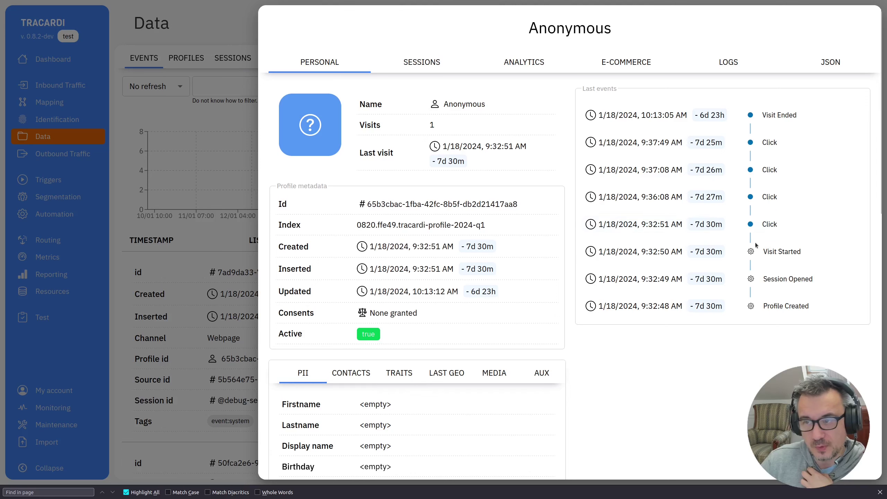
Step: View the anonymous profile as raw JSON and highlight the "fields" entry in its metadata
click(825, 65)
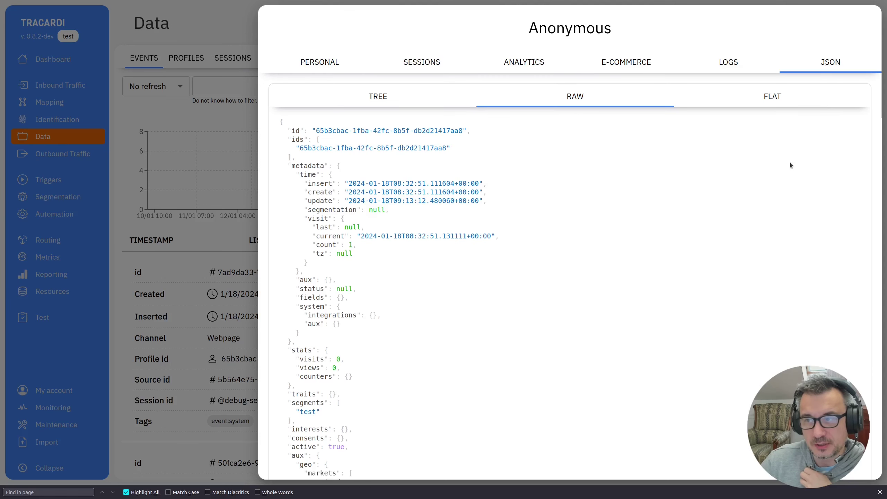
scroll(362, 255, down, 3)
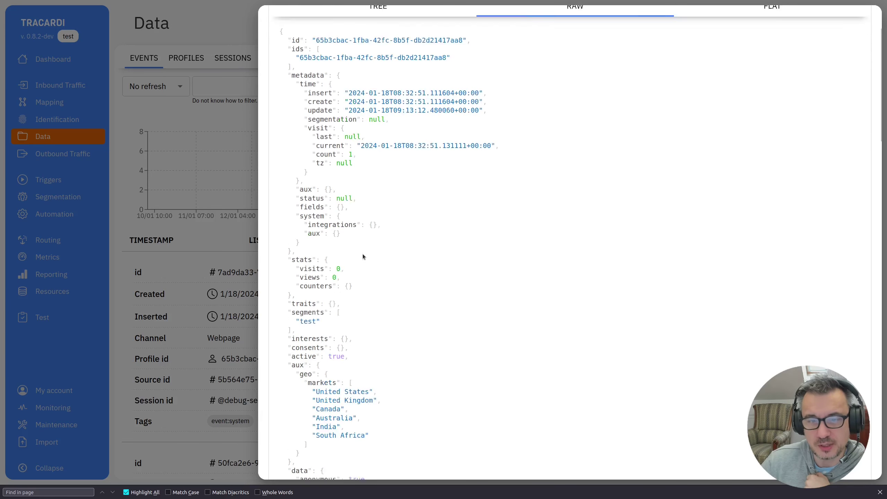
scroll(362, 253, up, 3)
scroll(430, 282, down, 2)
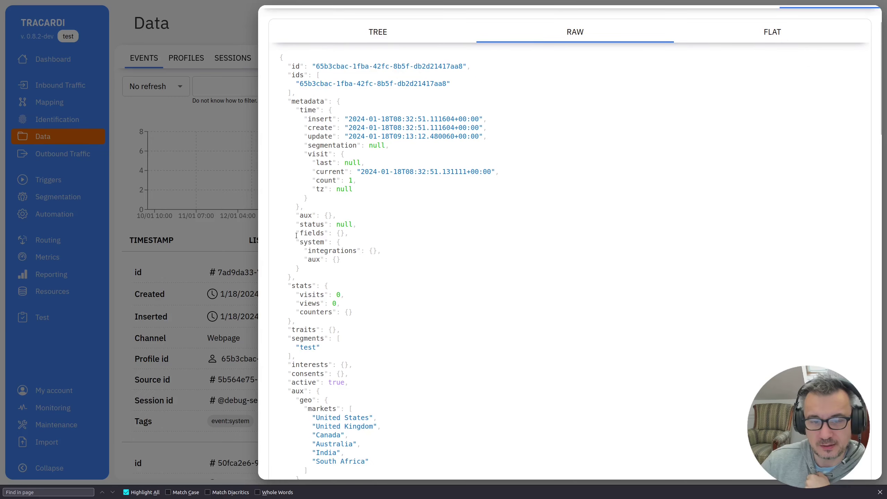
mouse_move(296, 235)
mouse_down()
mouse_move(410, 236)
mouse_move(292, 234)
mouse_up()
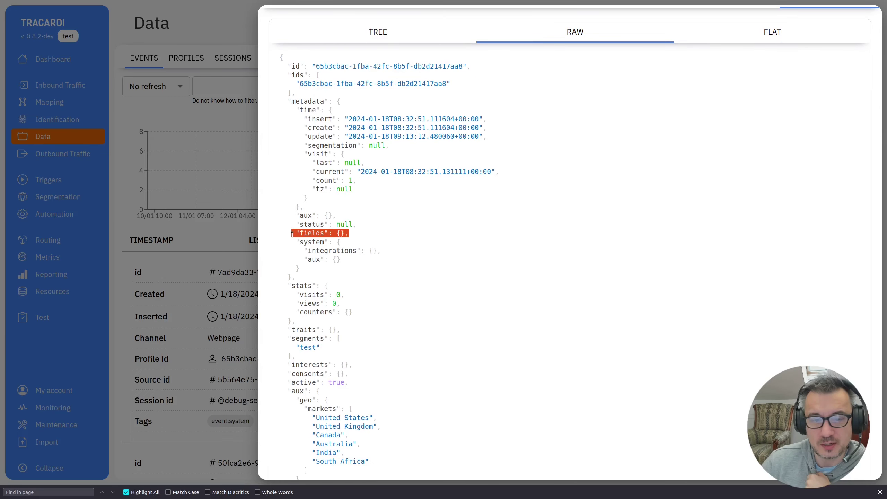
click(394, 235)
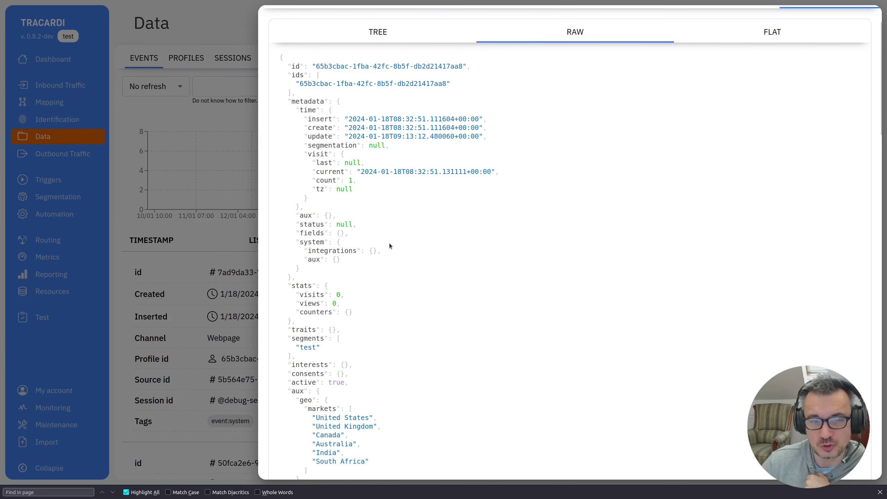
Step: Switch the event data to production and open the newest event's profile as raw JSON
click(238, 264)
scroll(309, 384, down, 15)
scroll(309, 385, up, 10)
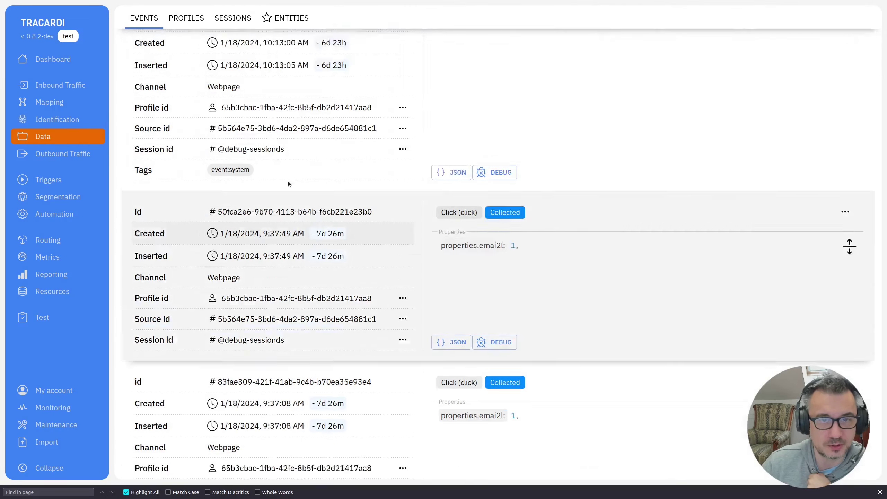
click(288, 181)
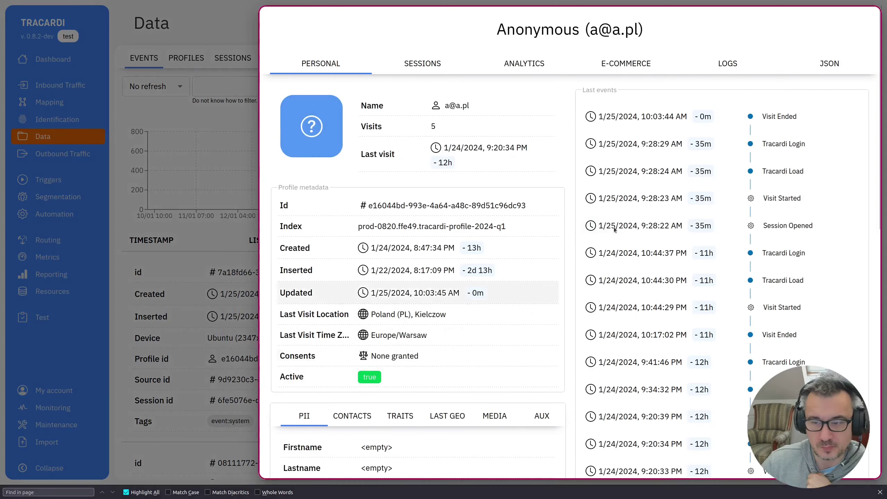
click(827, 68)
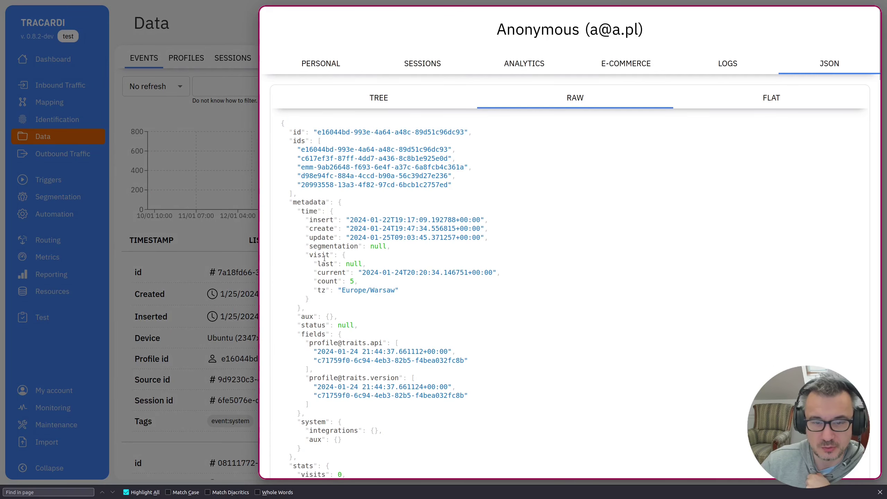
Step: Highlight the whole metadata "fields" block in the production profile's raw JSON
drag(301, 334, 327, 413)
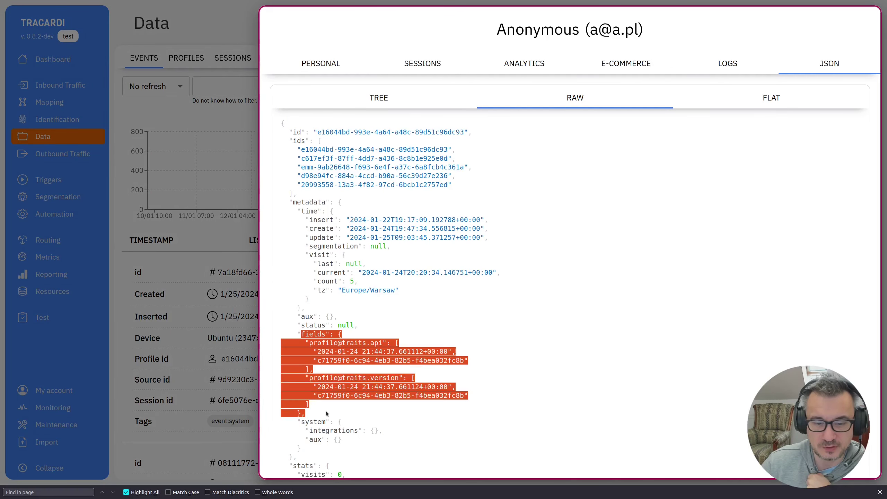
right_click(326, 413)
click(346, 419)
click(399, 406)
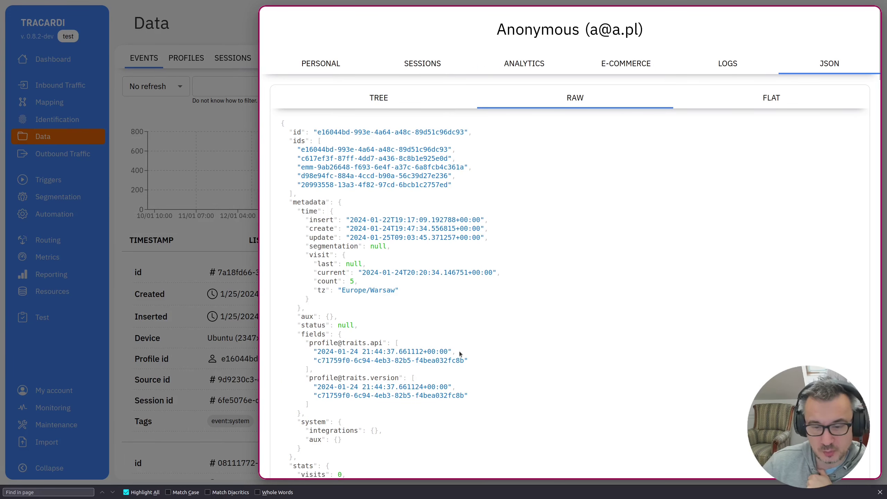
drag(448, 351, 387, 343)
click(324, 352)
mouse_move(318, 351)
mouse_down()
mouse_move(451, 350)
mouse_move(313, 370)
mouse_move(317, 361)
mouse_up()
click(450, 359)
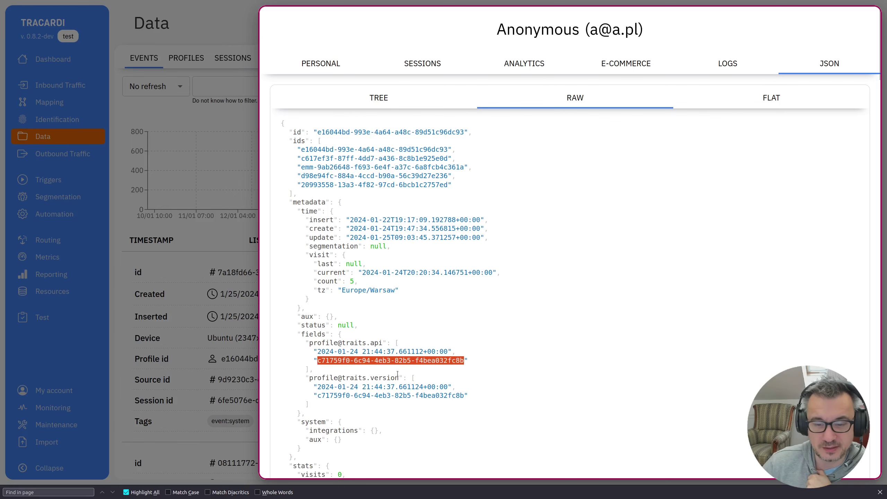
mouse_move(305, 220)
mouse_down()
mouse_move(497, 239)
mouse_move(300, 219)
mouse_up()
click(527, 261)
click(547, 245)
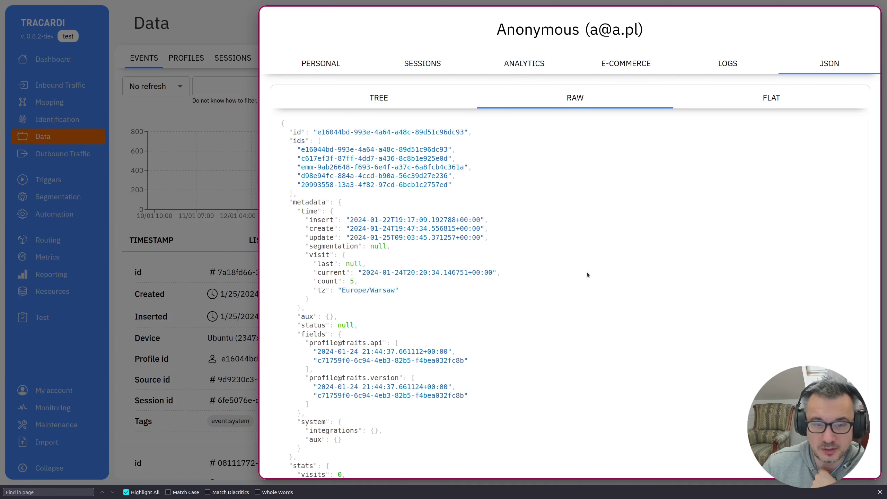
Step: Find the last device's geo data in the profile JSON and highlight its location coordinates
scroll(523, 257, down, 20)
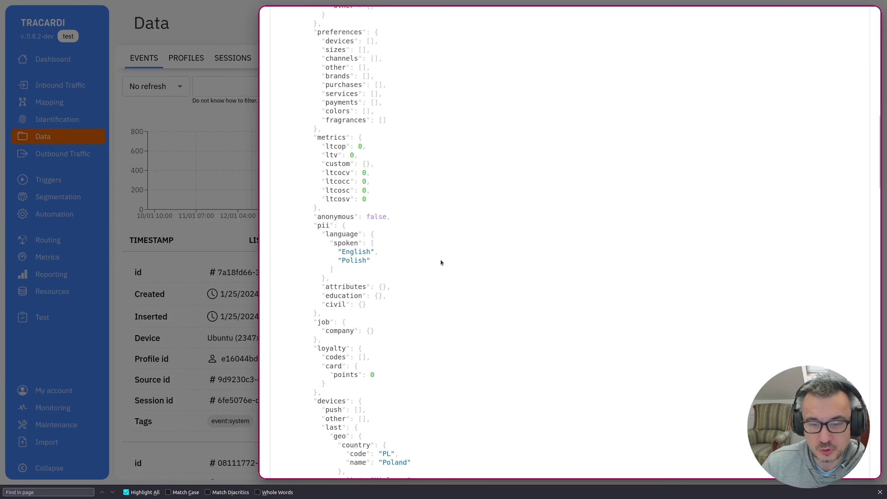
scroll(440, 260, down, 3)
drag(338, 241, 427, 272)
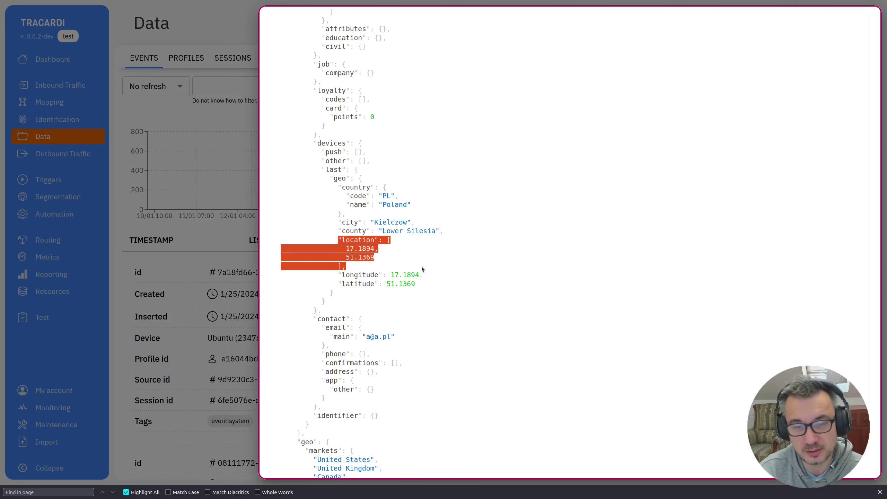
Step: Highlight the main email entry and the phone entry in the contact section of the profile JSON
scroll(422, 268, down, 3)
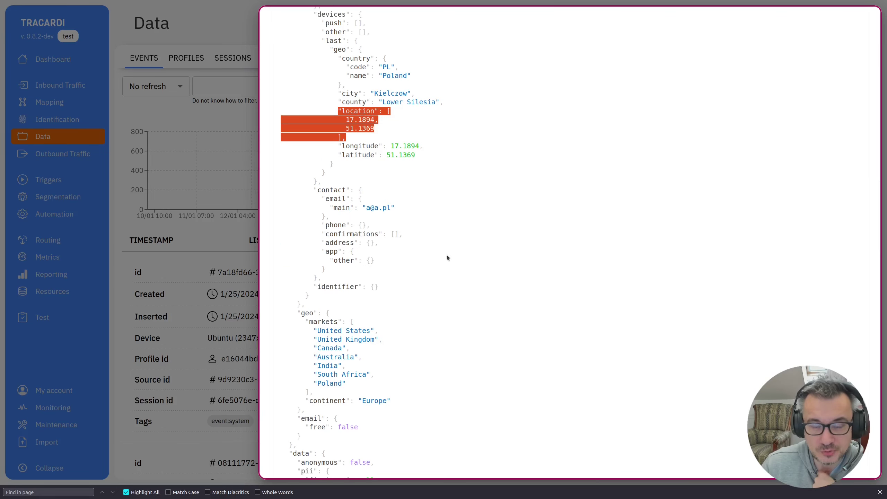
click(377, 243)
drag(363, 191, 412, 211)
click(349, 223)
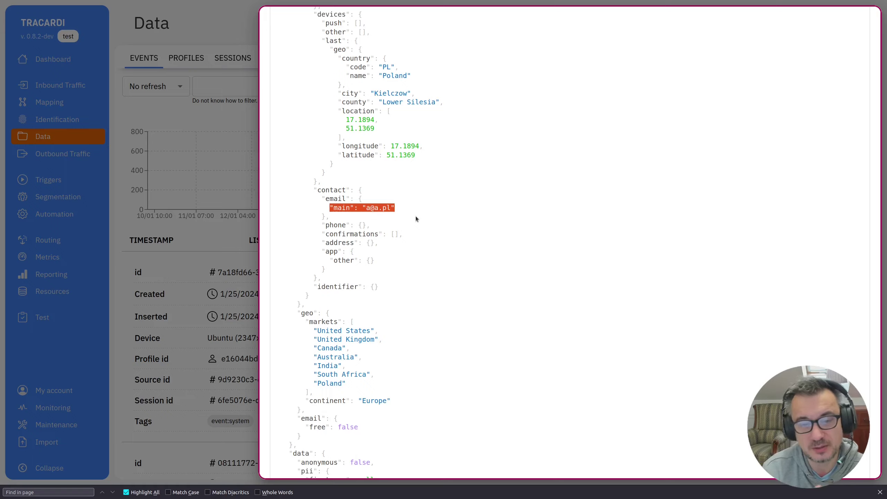
click(363, 225)
drag(326, 226, 371, 227)
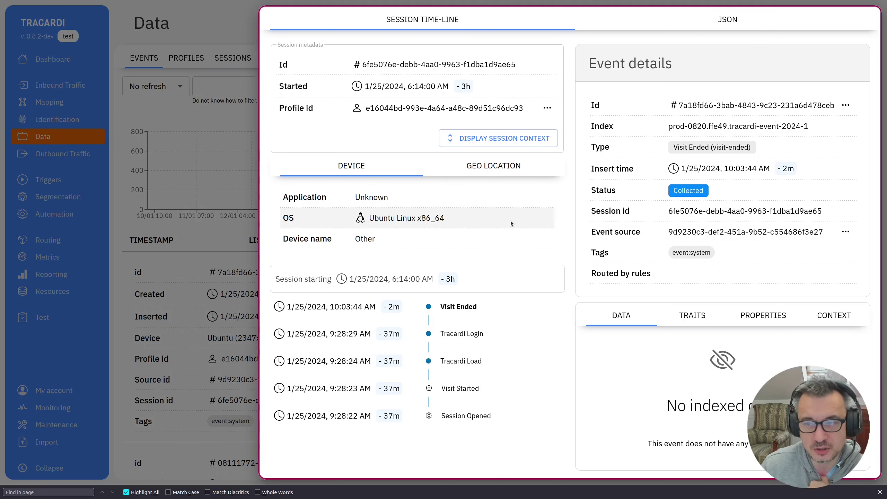
Step: Review the geo location, device information and event time-line of the newest event's session, and close the session details
click(494, 163)
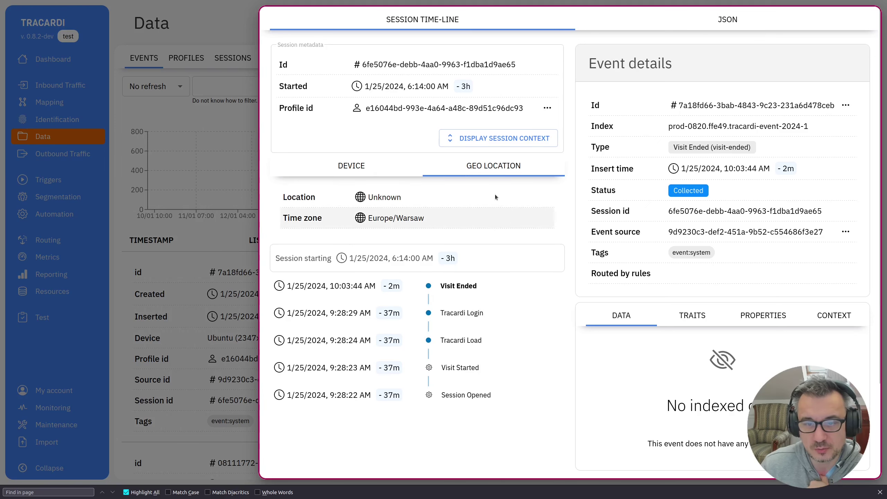
click(376, 172)
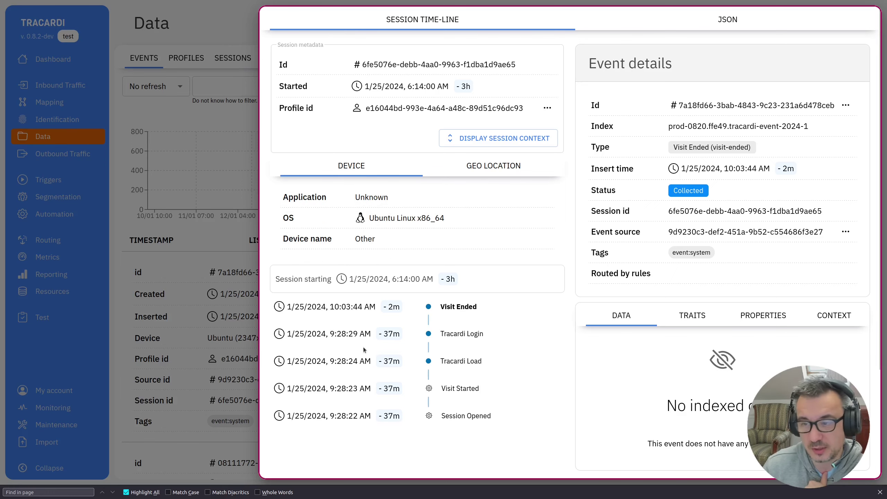
scroll(524, 307, down, 4)
scroll(523, 306, up, 4)
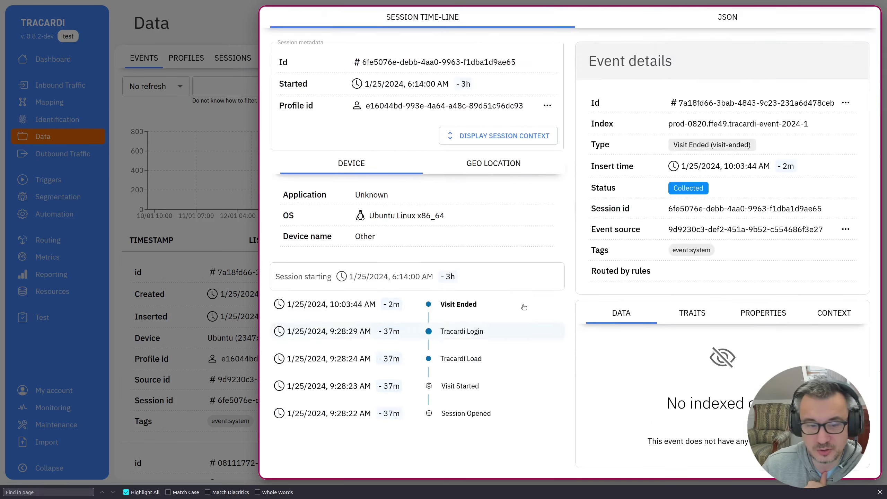
click(240, 244)
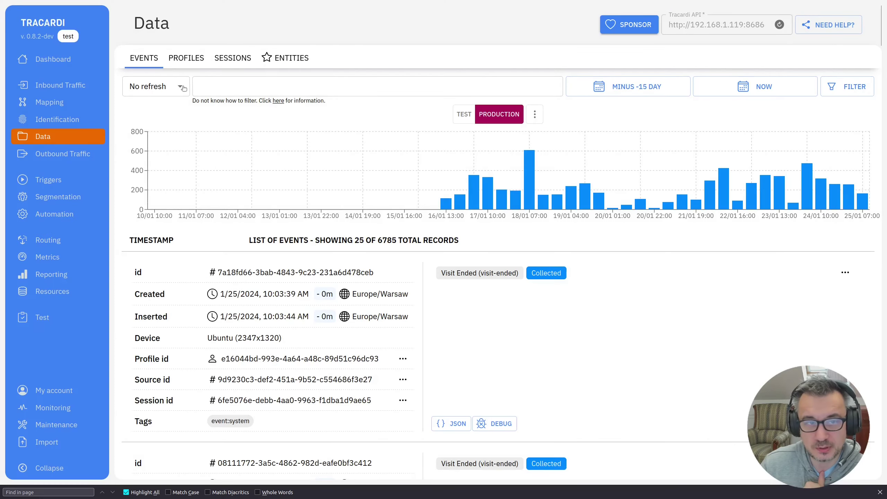
Step: Open the details of the newest Visit Ended event, view its UTM data, and return to the event list
click(763, 281)
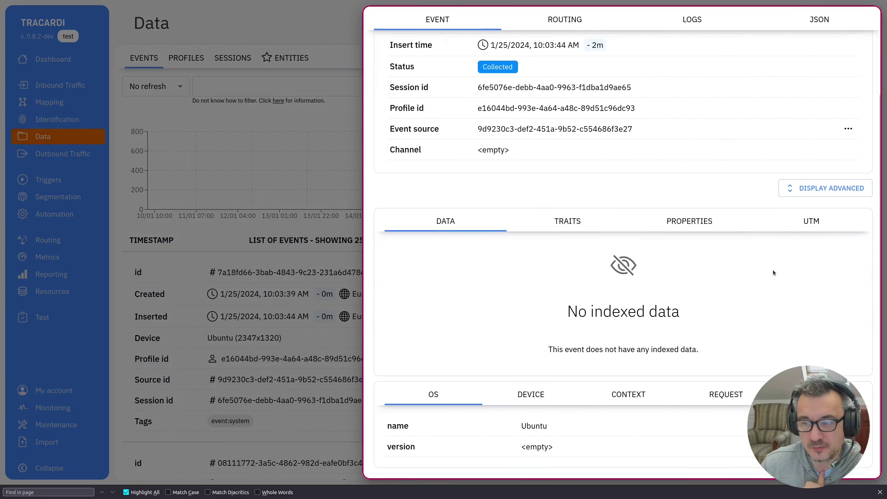
click(803, 227)
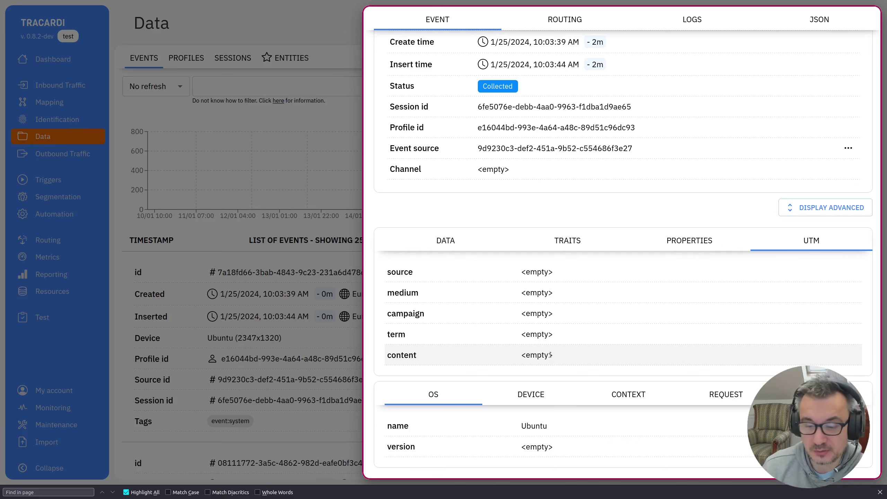
click(246, 246)
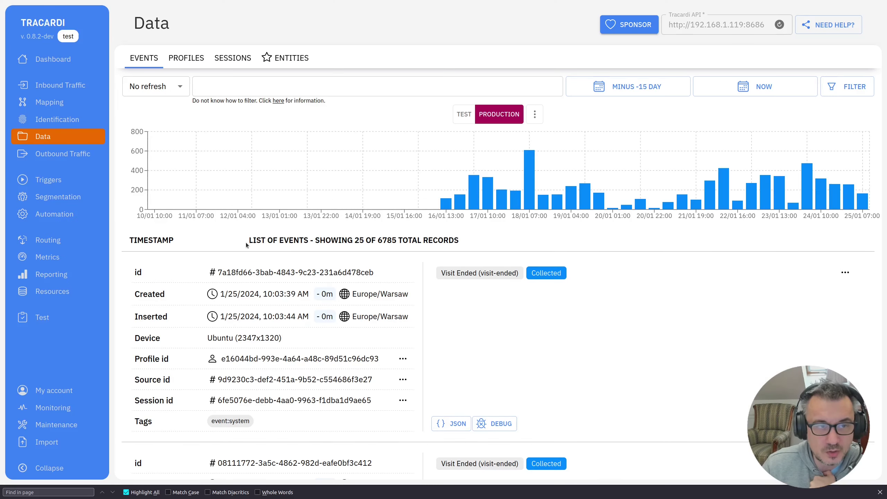